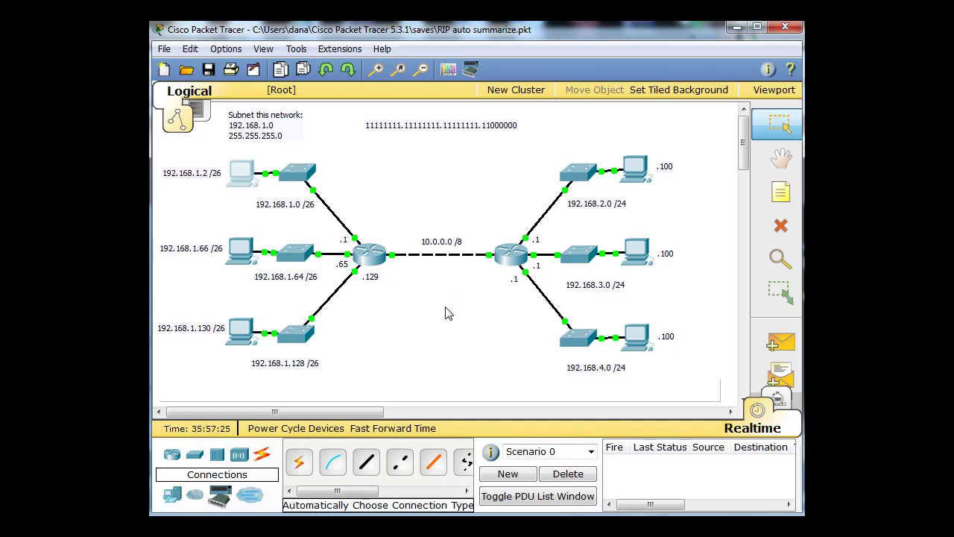
# Open Router2's command-line window and bring it fully into view
pyautogui.moveTo(367, 257)
pyautogui.click(518, 259)
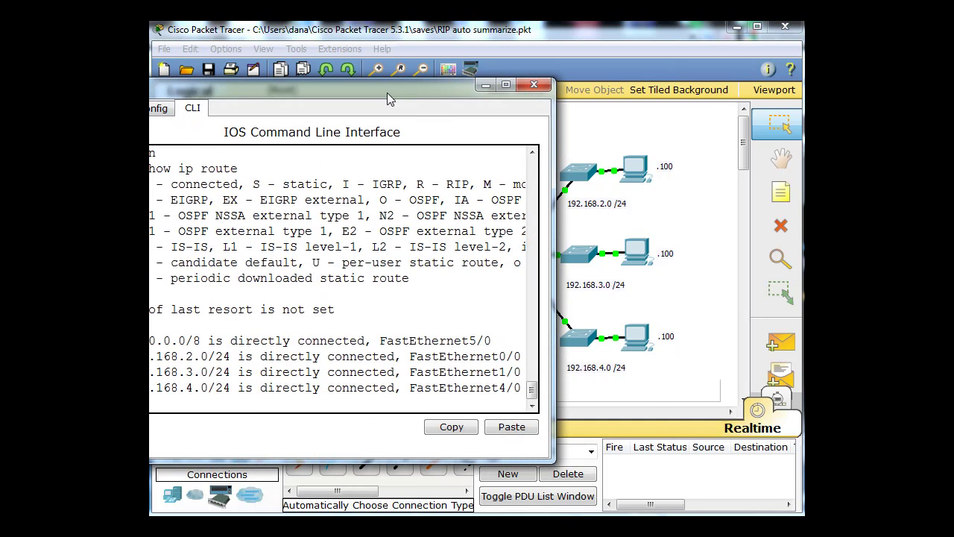
pyautogui.moveTo(387, 97); pyautogui.dragTo(498, 102)
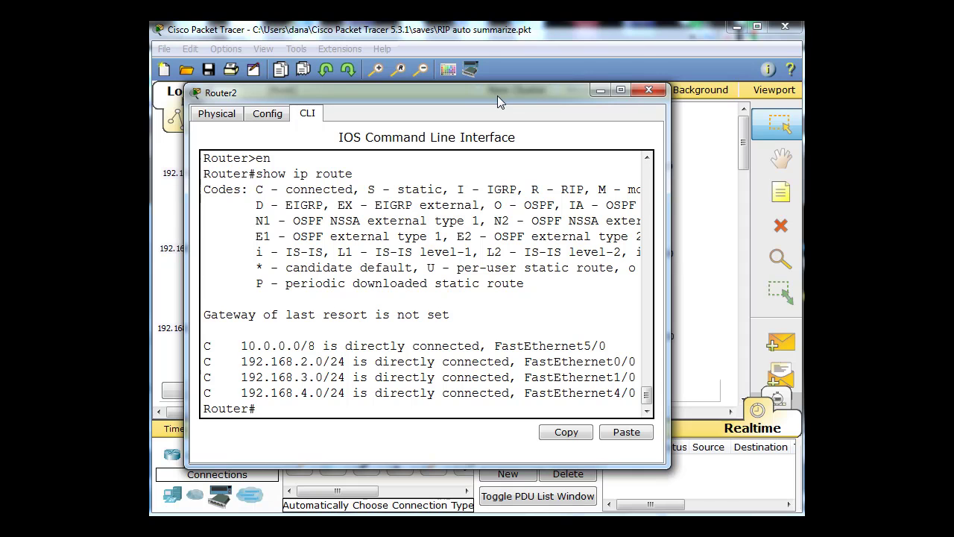
# On Router2, enter global configuration with 'configure terminal', then RIP mode with 'router rip'
pyautogui.write('configure terminal')
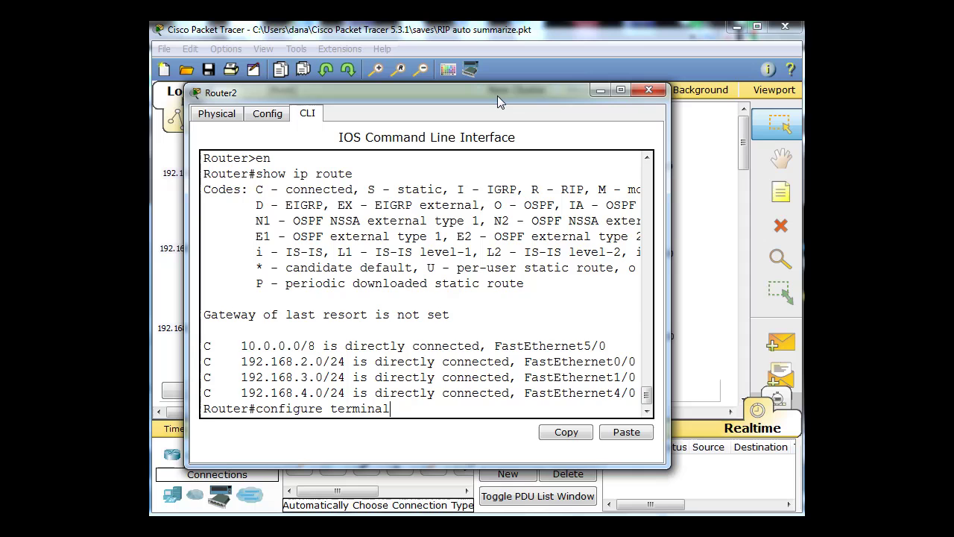
pyautogui.press('Return')
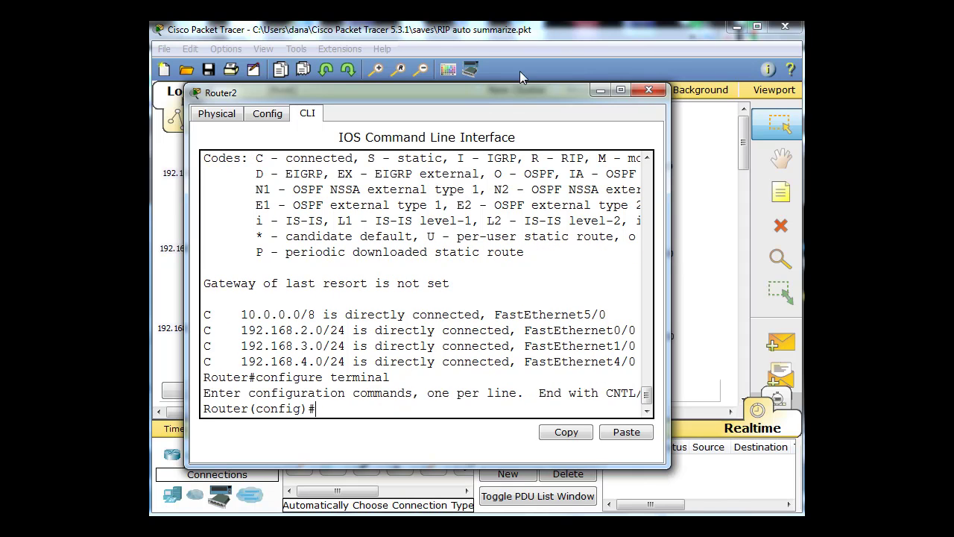
pyautogui.moveTo(493, 90); pyautogui.dragTo(516, 72)
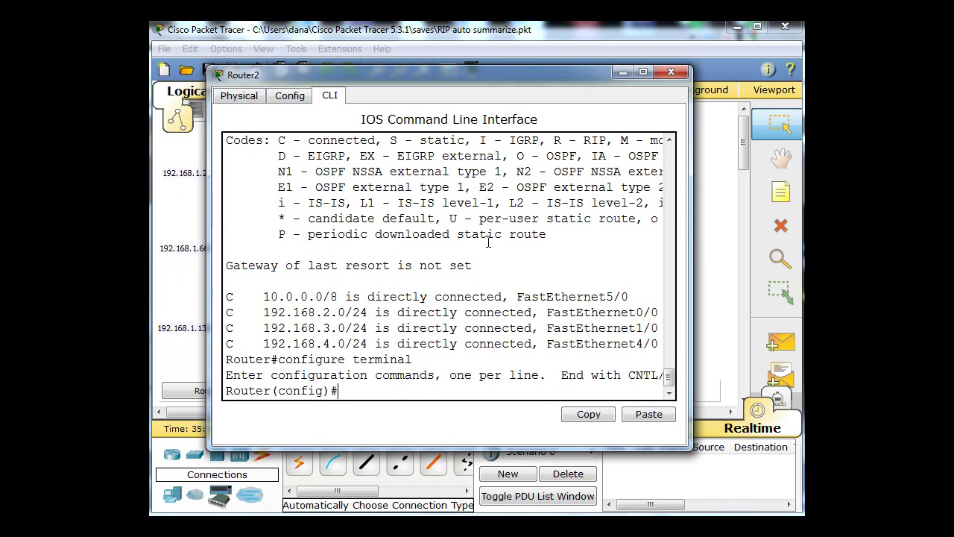
pyautogui.write('router rip')
pyautogui.press('Return')
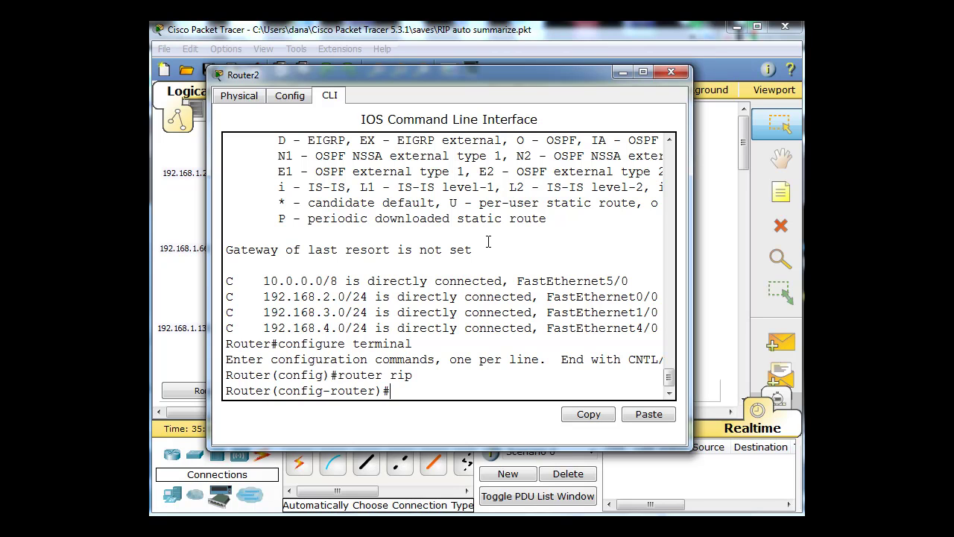
# Add networks 10.0.0.0 and 192.168.2.0 to Router2's RIP process
pyautogui.write('network 10.0.0.0')
pyautogui.press('Return')
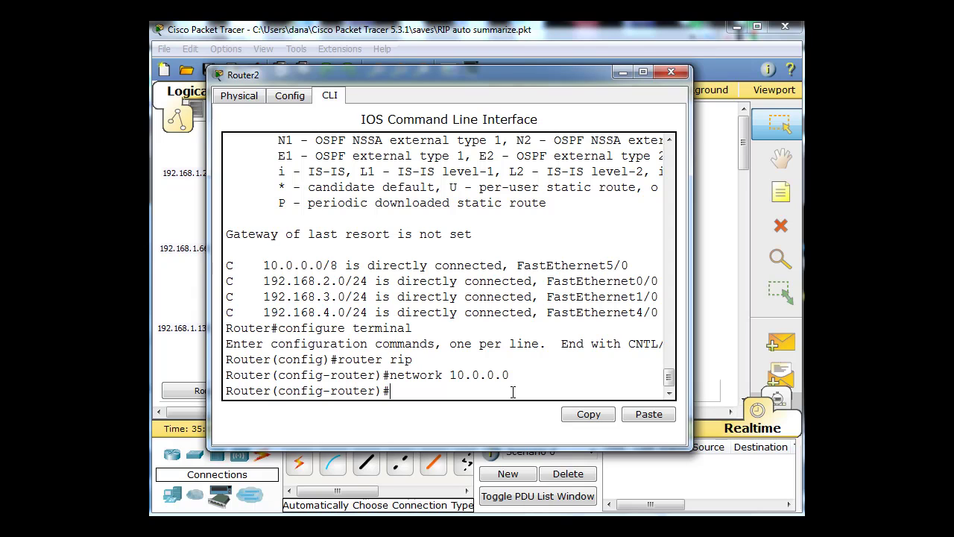
pyautogui.write('network 10.0.0.0')
pyautogui.press('BackSpace')
pyautogui.press('BackSpace')
pyautogui.press('BackSpace')
pyautogui.press('BackSpace')
pyautogui.press('BackSpace')
pyautogui.press('BackSpace')
pyautogui.press('BackSpace')
pyautogui.write('92.168')
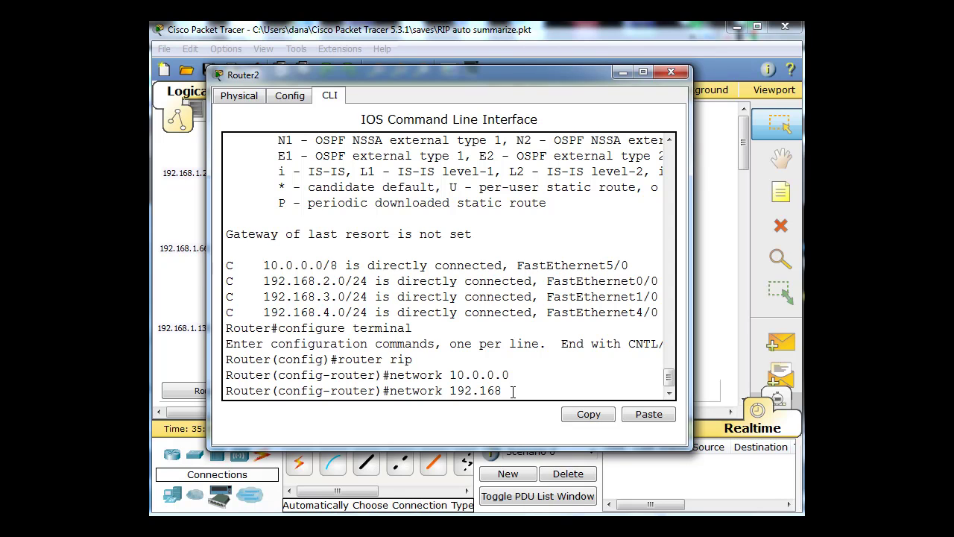
pyautogui.write('.2.0')
pyautogui.press('Return')
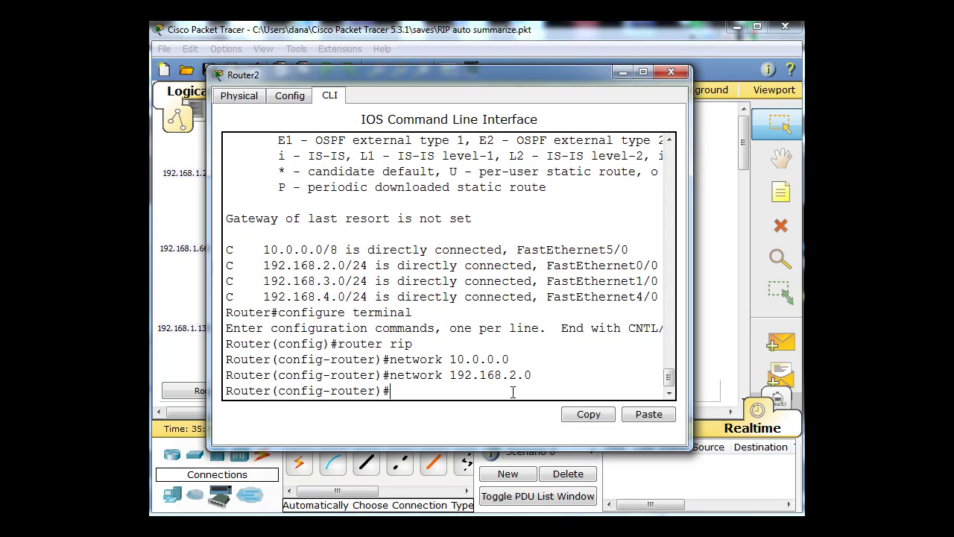
# Add networks 192.168.3.0 and 192.168.4.0 to Router2's RIP by editing recalled commands
pyautogui.press('Up')
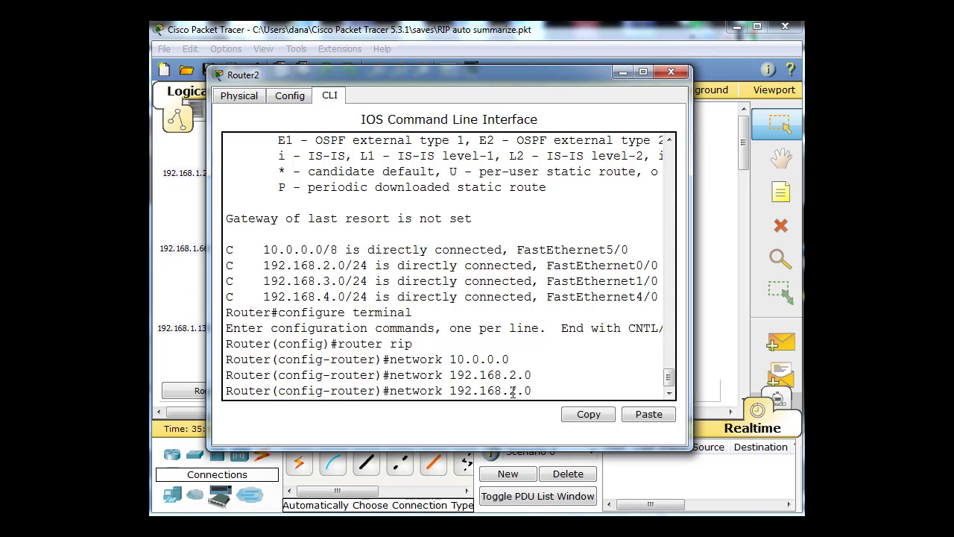
pyautogui.press('Left')
pyautogui.press('Left')
pyautogui.press('Return')
pyautogui.press('Up')
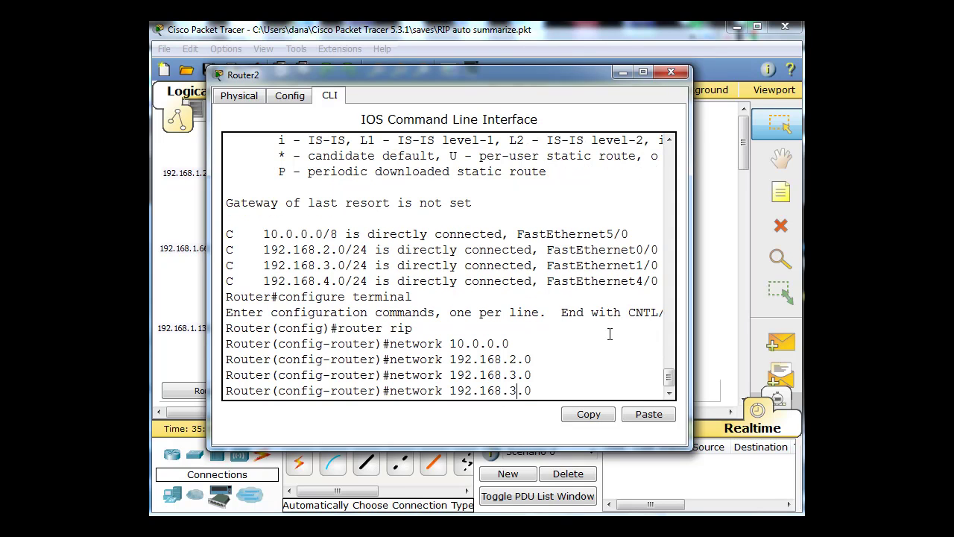
pyautogui.press('BackSpace')
pyautogui.write('4')
pyautogui.press('Return')
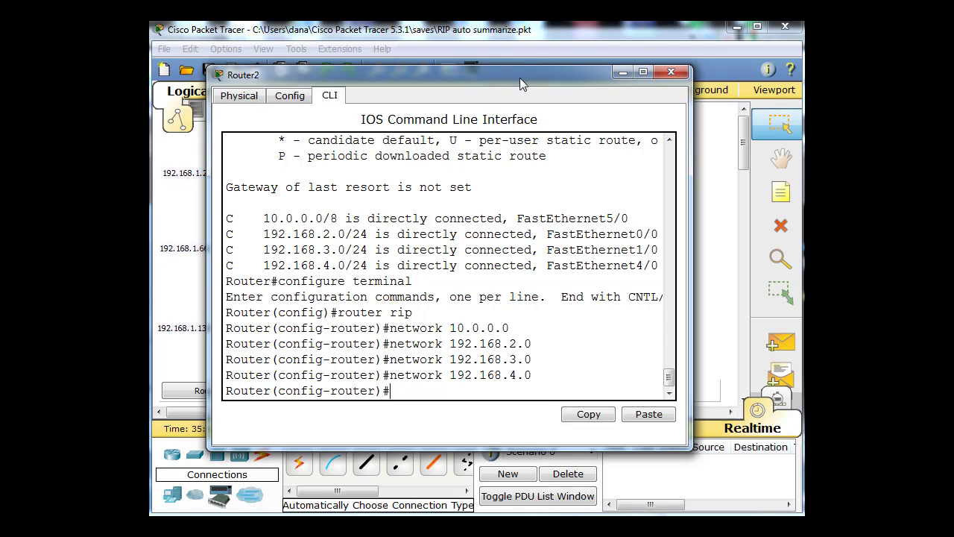
pyautogui.moveTo(520, 78); pyautogui.dragTo(527, 70)
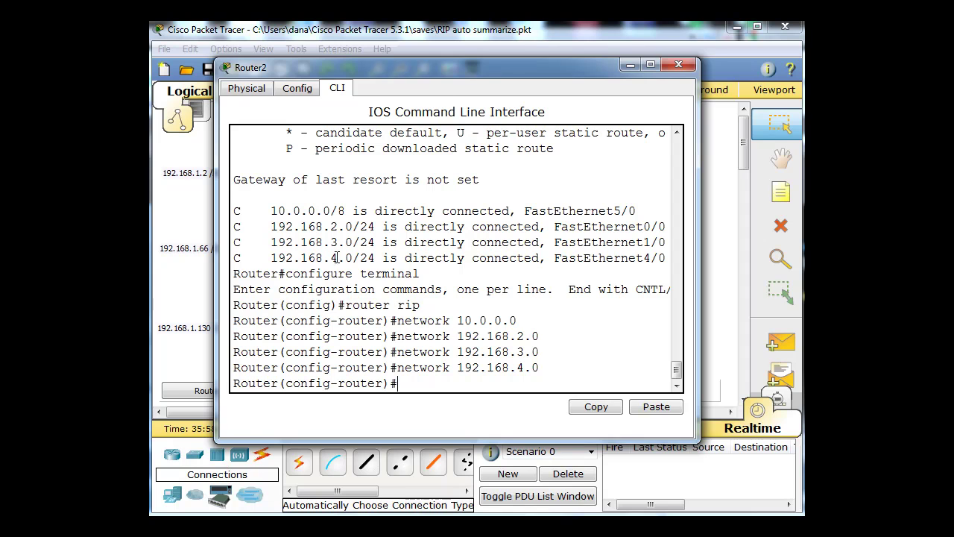
# Minimize Router2's CLI window and check the routers' interfaces on the topology
pyautogui.click(630, 66)
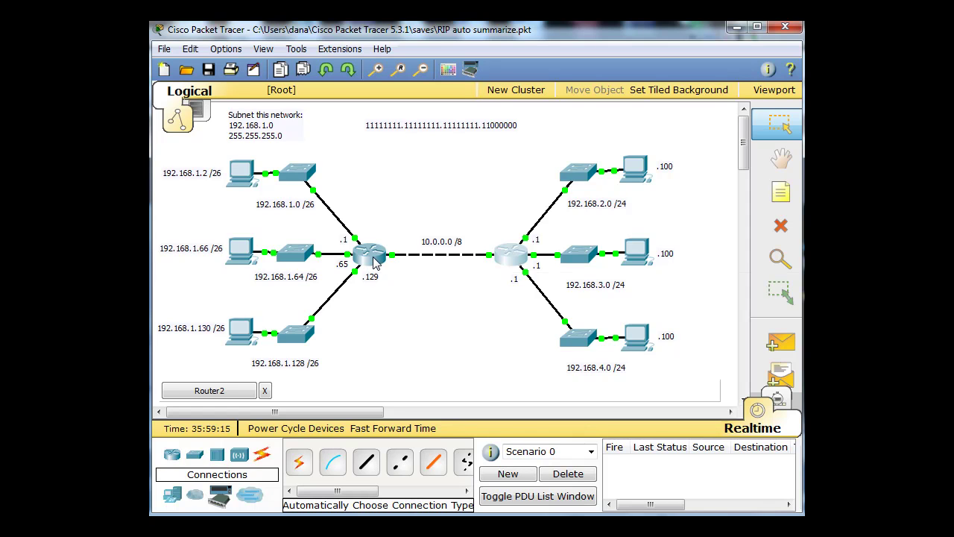
pyautogui.moveTo(512, 255)
# Open Router1's CLI, centre it, and enter 'configure terminal' then 'router rip'
pyautogui.click(370, 257)
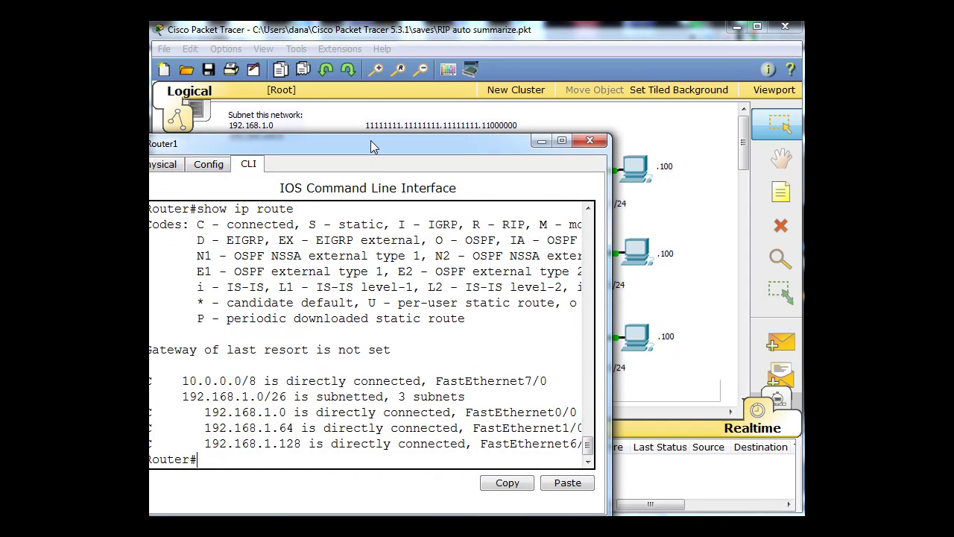
pyautogui.moveTo(371, 140); pyautogui.dragTo(477, 47)
pyautogui.write('con')
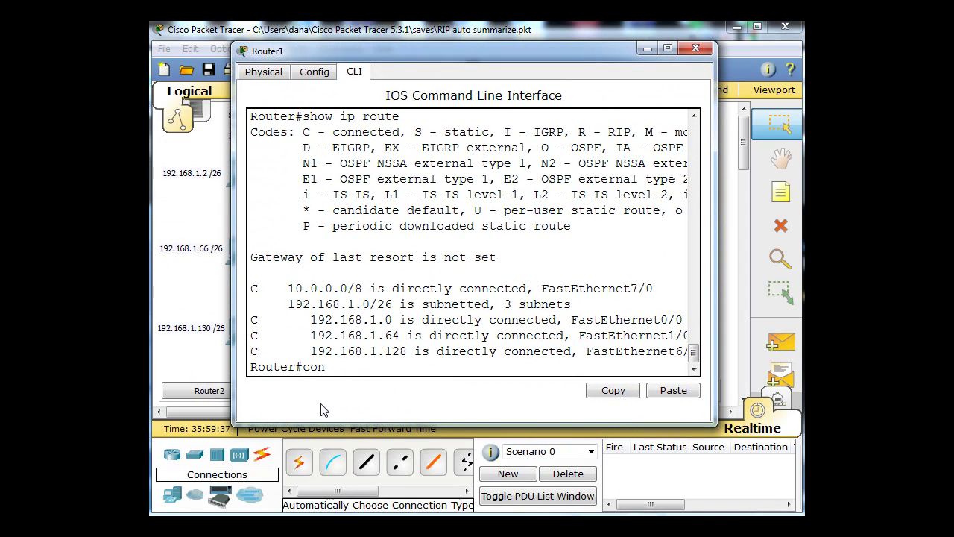
pyautogui.write('figure termin')
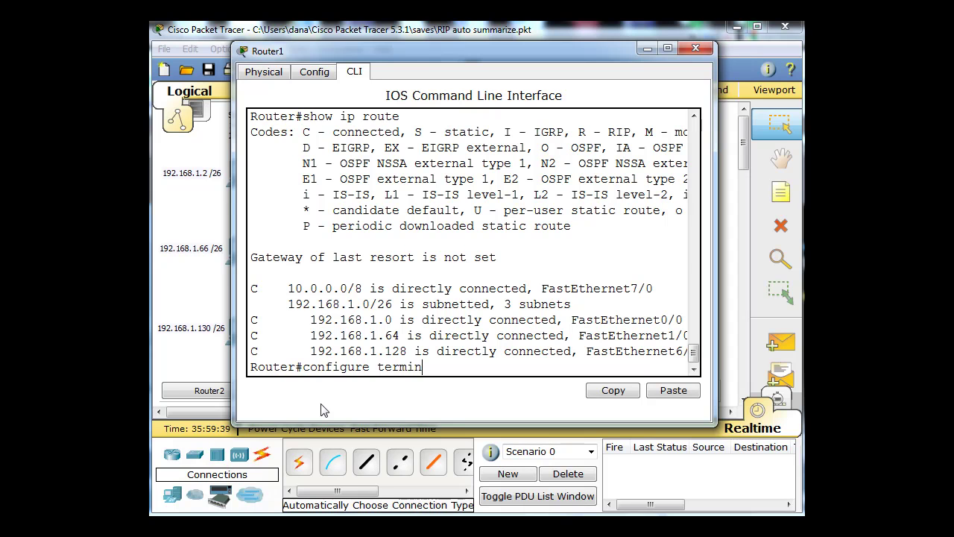
pyautogui.write('al')
pyautogui.press('Return')
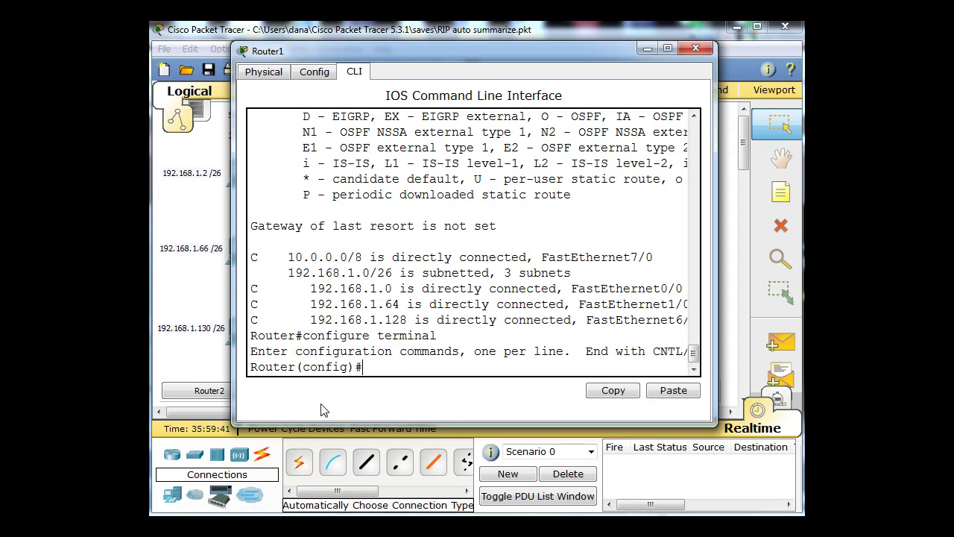
pyautogui.write('router rip')
pyautogui.press('Return')
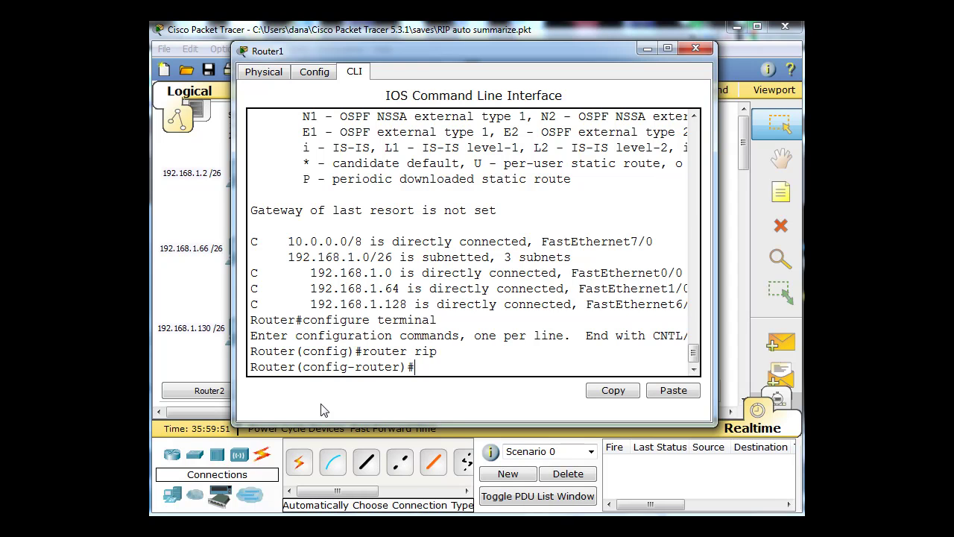
# Add networks 10.0.0.0 and 192.168.1.0 to Router1's RIP process
pyautogui.write('network 10.0.0.0')
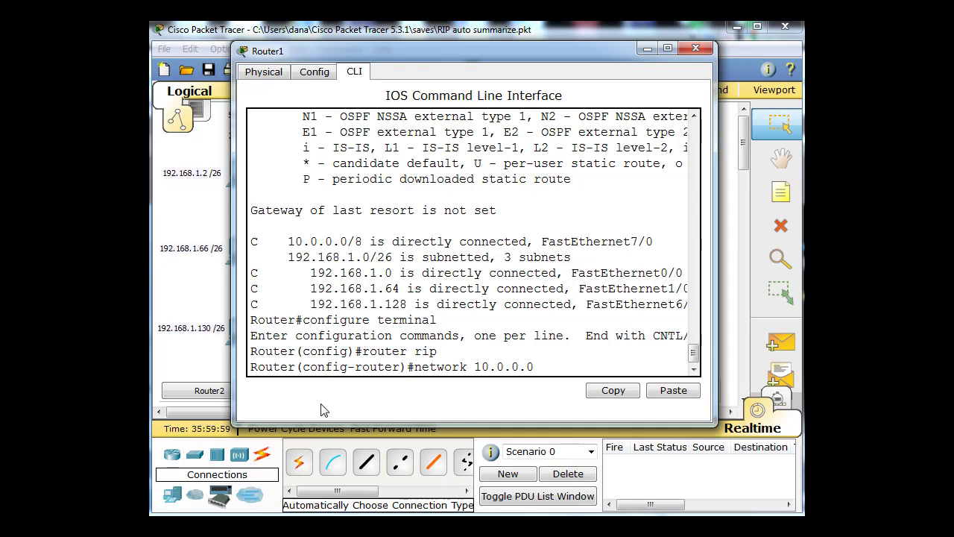
pyautogui.press('Return')
pyautogui.press('Up')
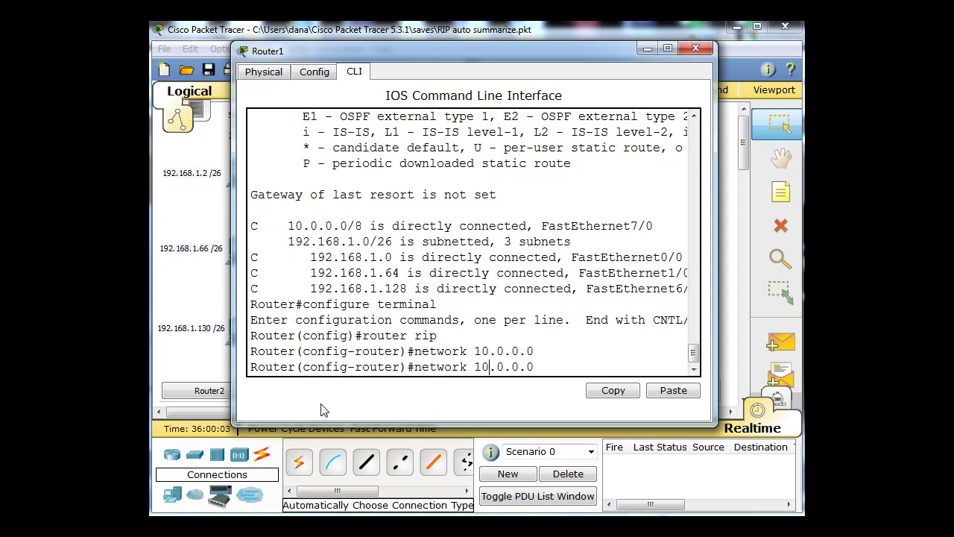
pyautogui.press('BackSpace')
pyautogui.write('92')
pyautogui.press('BackSpace')
pyautogui.write('168')
pyautogui.press('BackSpace')
pyautogui.write('1')
pyautogui.press('Right')
pyautogui.press('Right')
pyautogui.press('Return')
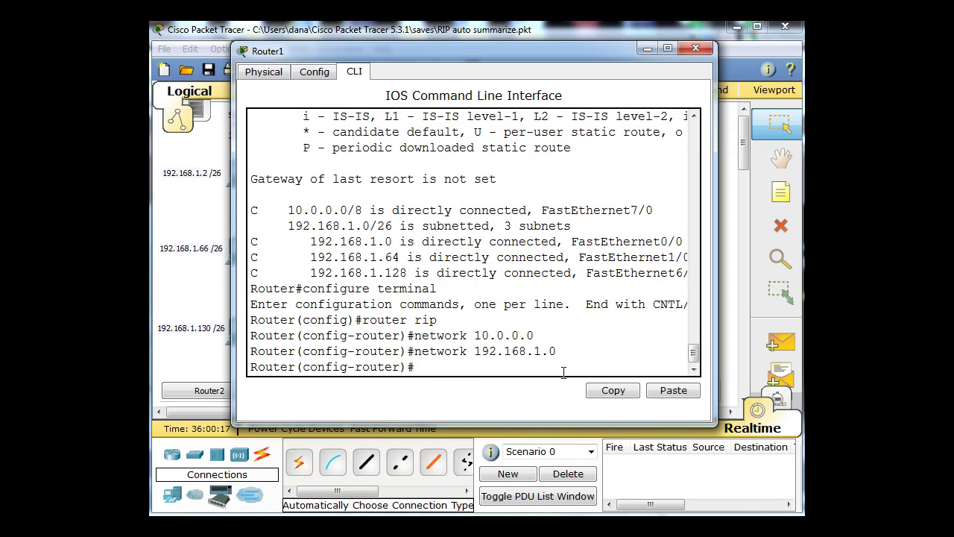
# Add networks 192.168.1.64 and 192.168.1.128 to Router1's RIP, then exit with Ctrl+Z
pyautogui.press('Up')
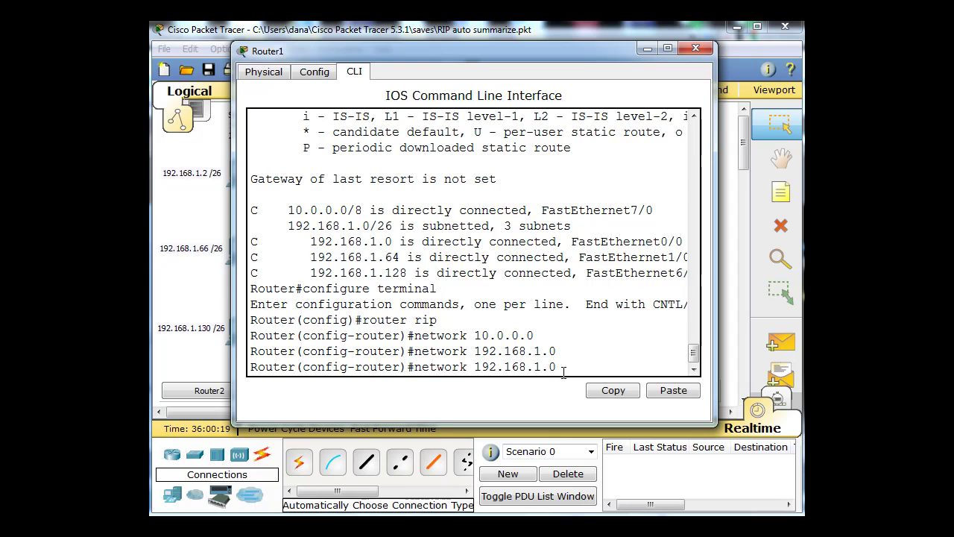
pyautogui.press('BackSpace')
pyautogui.press('Return')
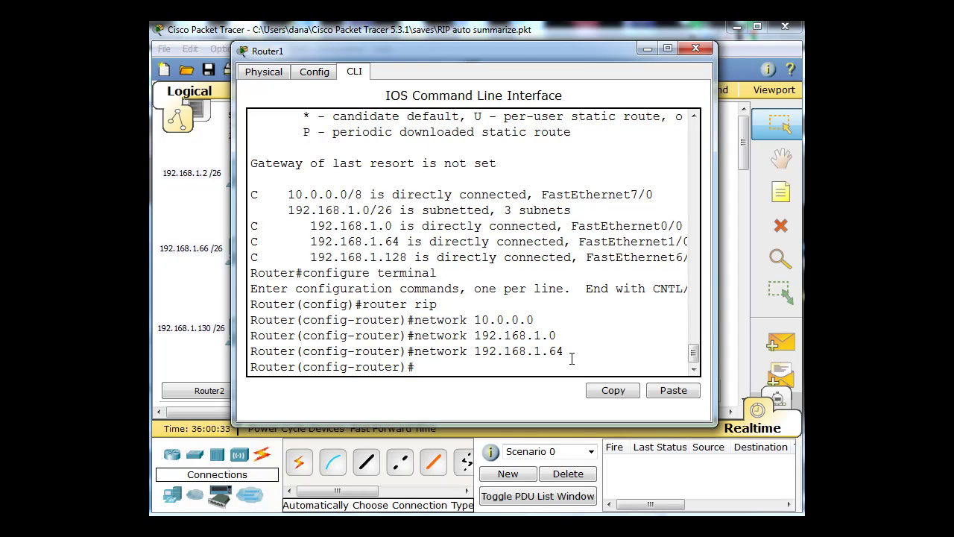
pyautogui.press('Up')
pyautogui.press('BackSpace')
pyautogui.press('BackSpace')
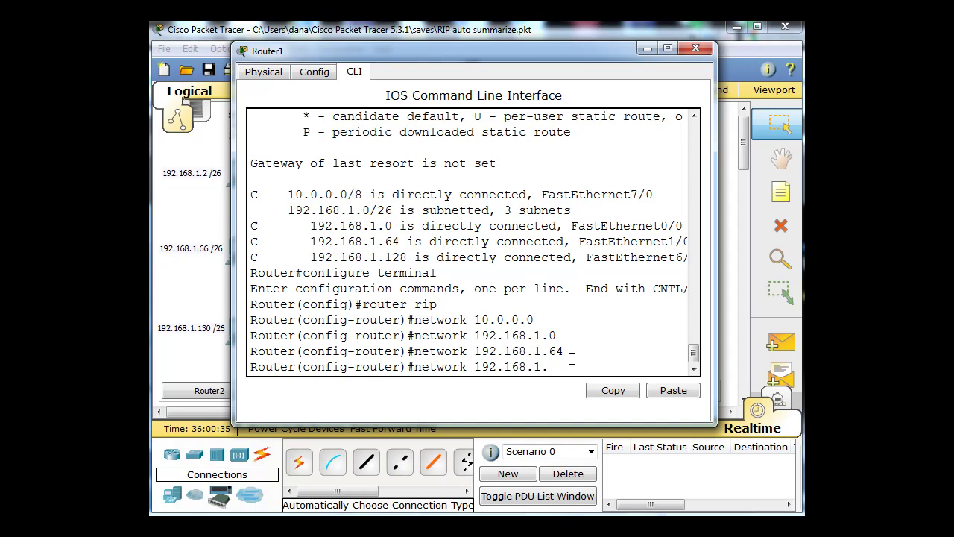
pyautogui.write('128')
pyautogui.press('Return')
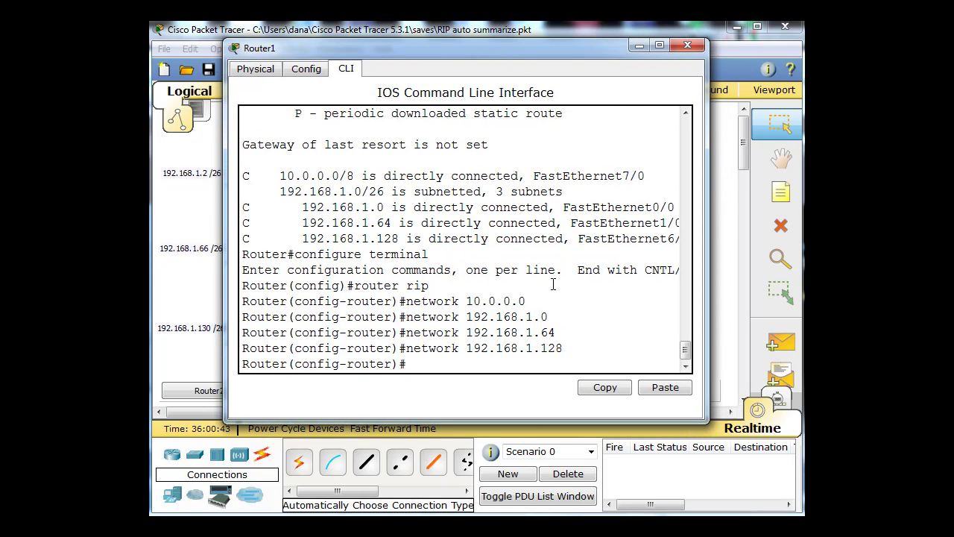
pyautogui.hotkey('ctrl', 'z')
# Display Router1's running configuration with 'show running-config' and page through it
pyautogui.press('Return')
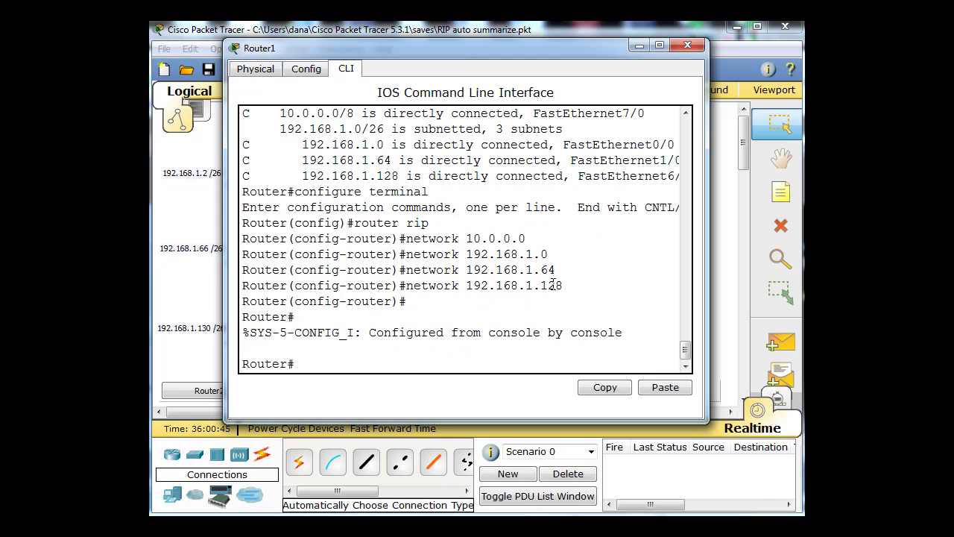
pyautogui.write('show running-')
pyautogui.press('Tab')
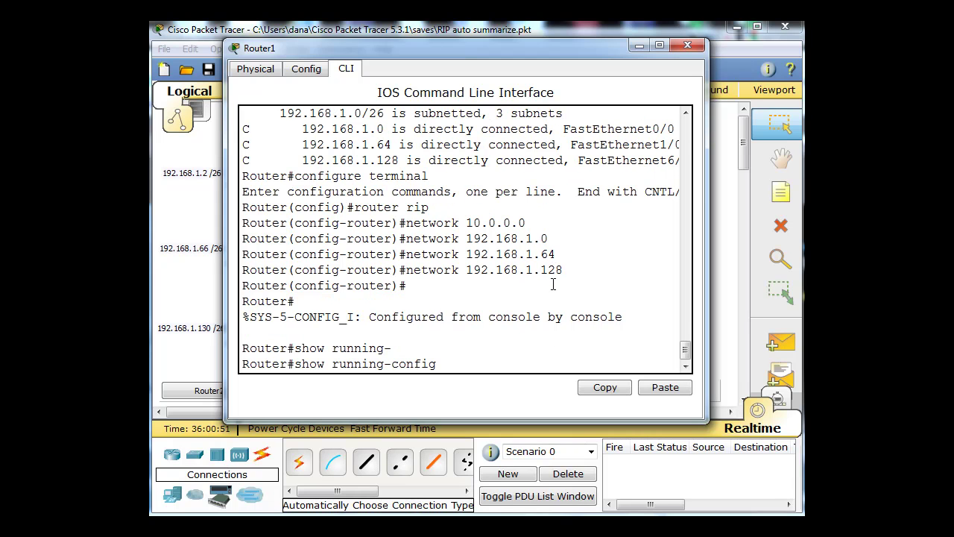
pyautogui.press('Return')
pyautogui.press('space')
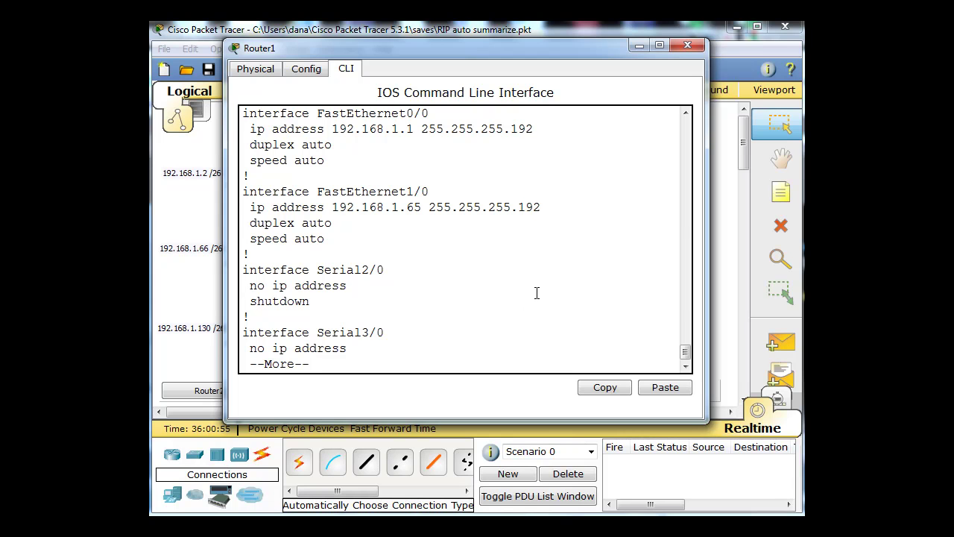
pyautogui.press('space')
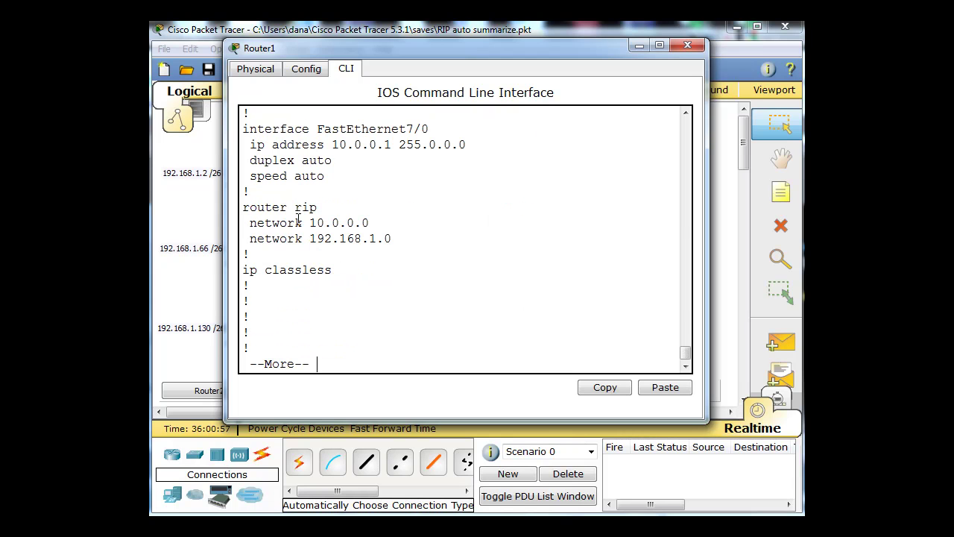
# Highlight the router rip, 10.0.0.0 and 192.168.1.0 lines, then minimize Router1's console
pyautogui.moveTo(241, 207); pyautogui.dragTo(321, 209)
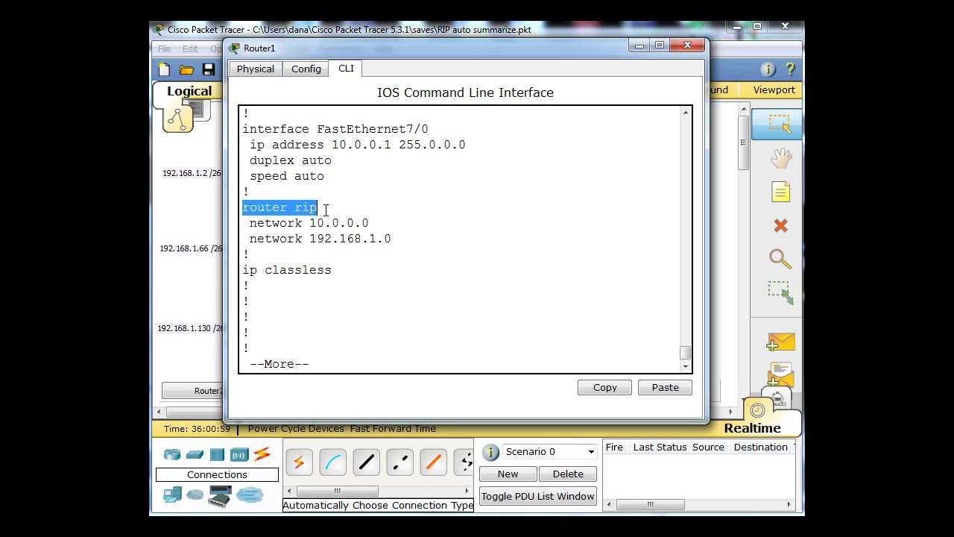
pyautogui.moveTo(243, 223); pyautogui.dragTo(400, 229)
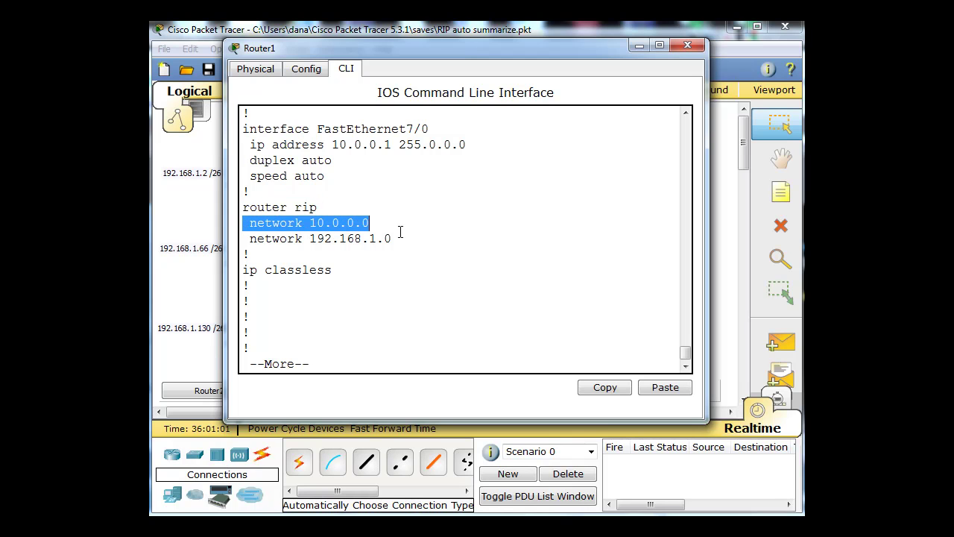
pyautogui.click(249, 239)
pyautogui.moveTo(401, 233); pyautogui.dragTo(401, 234)
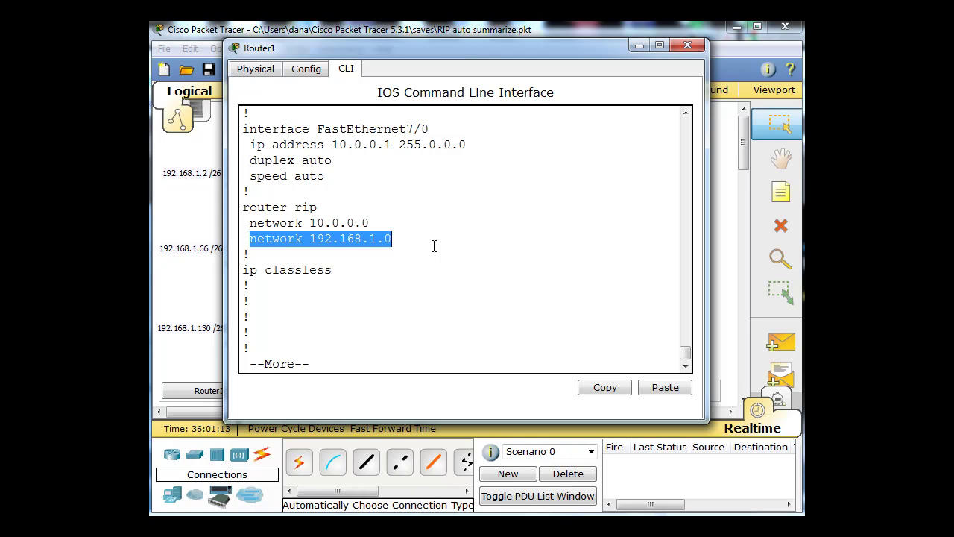
pyautogui.click(434, 246)
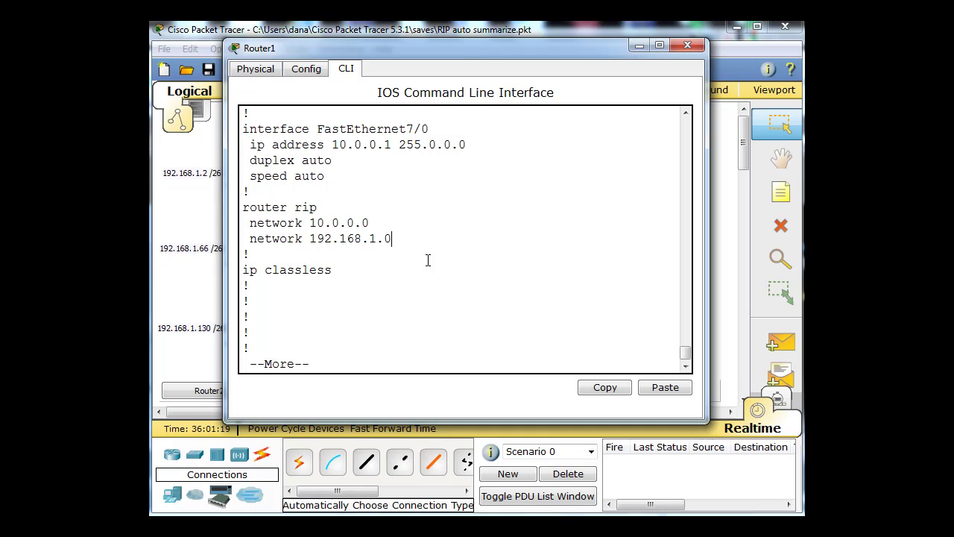
pyautogui.moveTo(397, 239); pyautogui.dragTo(311, 244)
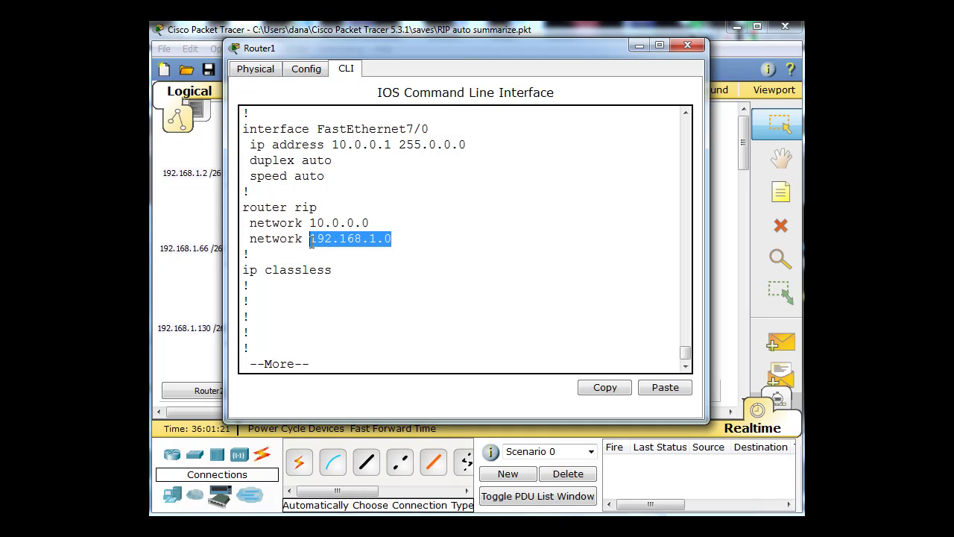
pyautogui.click(315, 250)
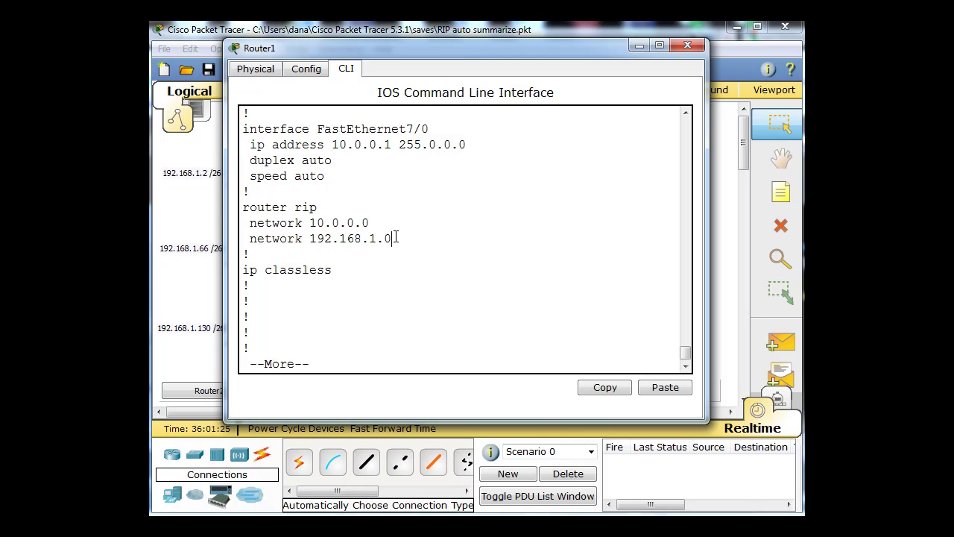
pyautogui.moveTo(397, 238); pyautogui.dragTo(307, 233)
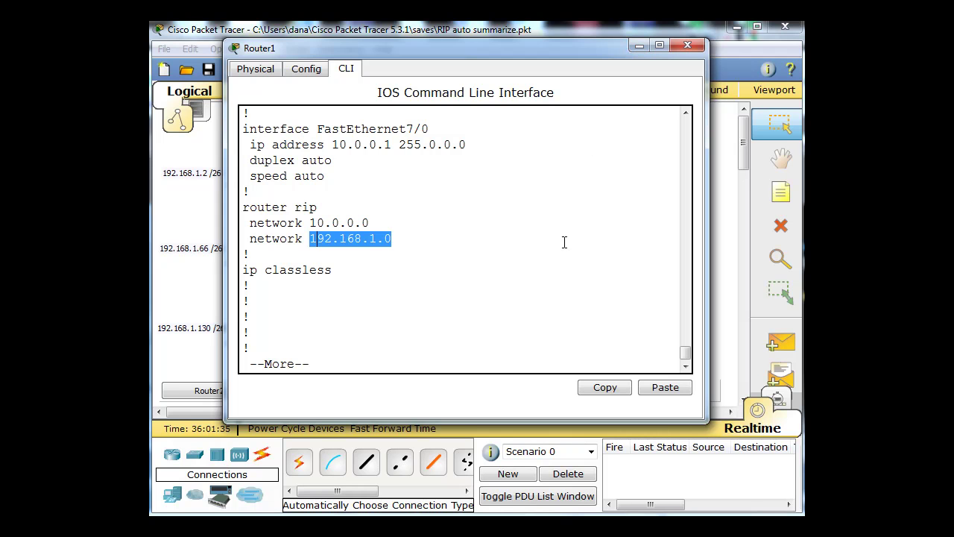
pyautogui.click(639, 46)
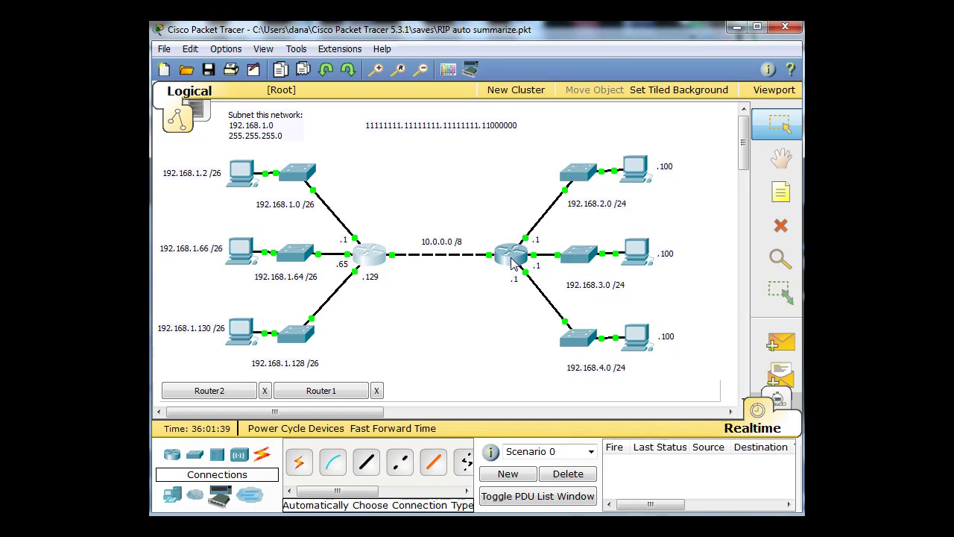
# On Router2, leave configuration mode and display the routing table with 'show ip route'
pyautogui.click(512, 258)
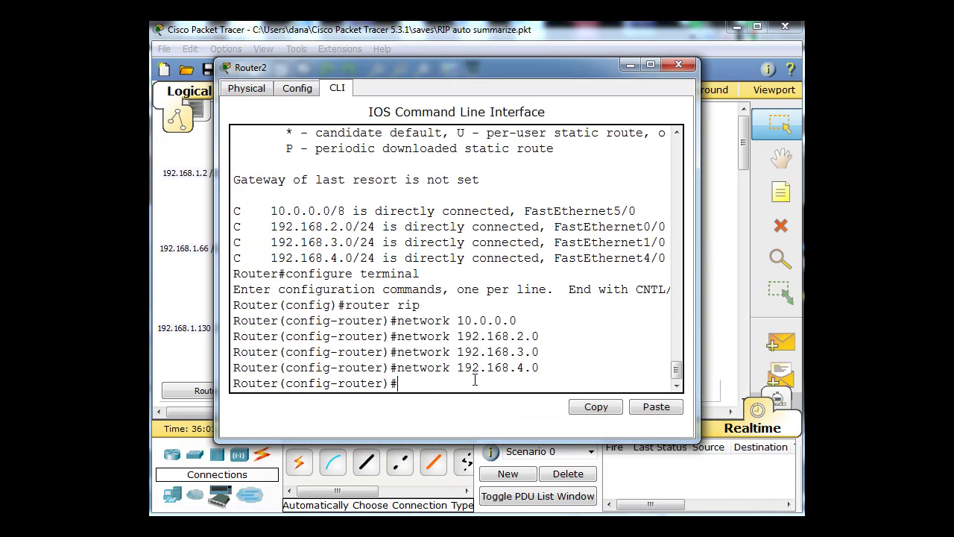
pyautogui.hotkey('ctrl', 'z')
pyautogui.press('Return')
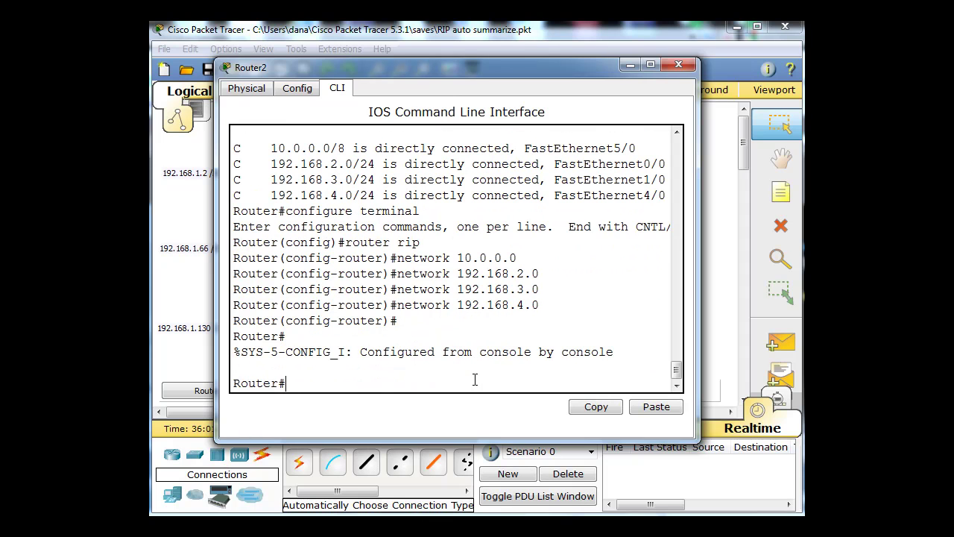
pyautogui.write('show ip route')
pyautogui.press('Return')
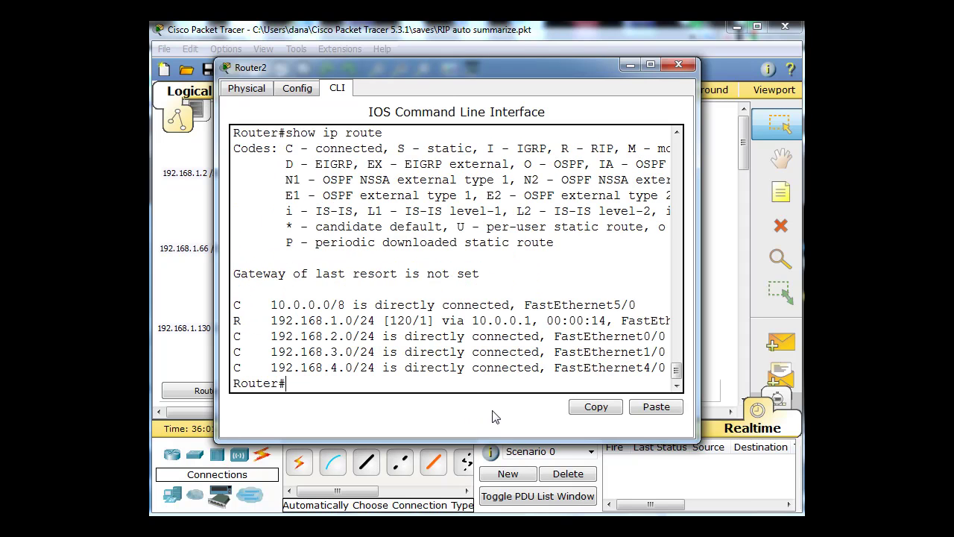
# Highlight the RIP route to 192.168.1.0/24 via 10.0.0.1, then close Router2's window
pyautogui.moveTo(475, 63); pyautogui.dragTo(472, 58)
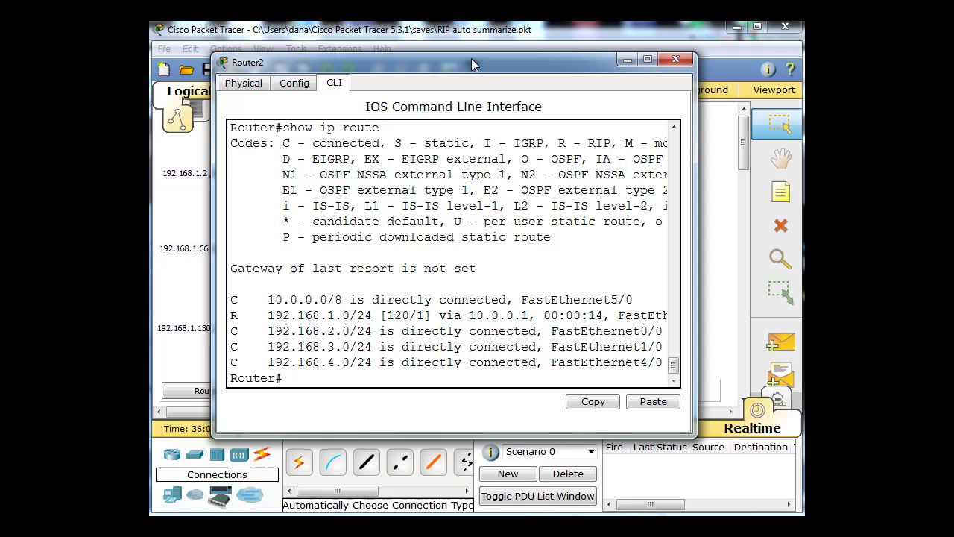
pyautogui.doubleClick(233, 315)
pyautogui.click(246, 330)
pyautogui.moveTo(231, 315); pyautogui.dragTo(535, 312)
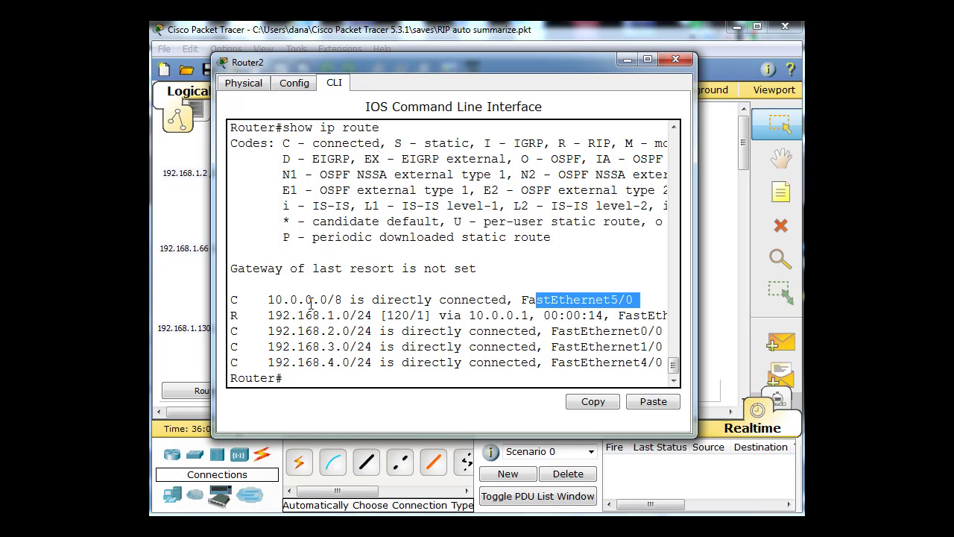
pyautogui.click(676, 60)
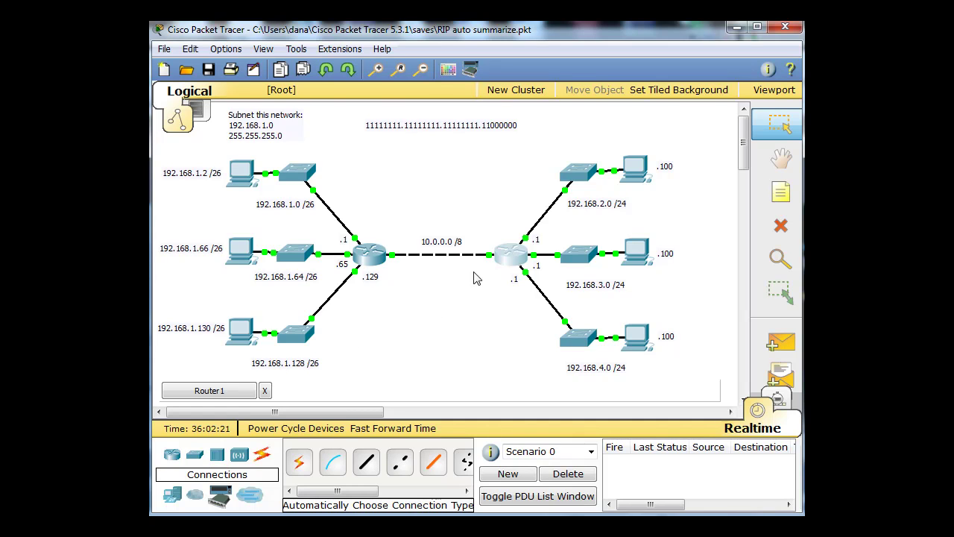
# Inspect the port information of Router2, Router1 and the switch on the topology
pyautogui.moveTo(509, 266)
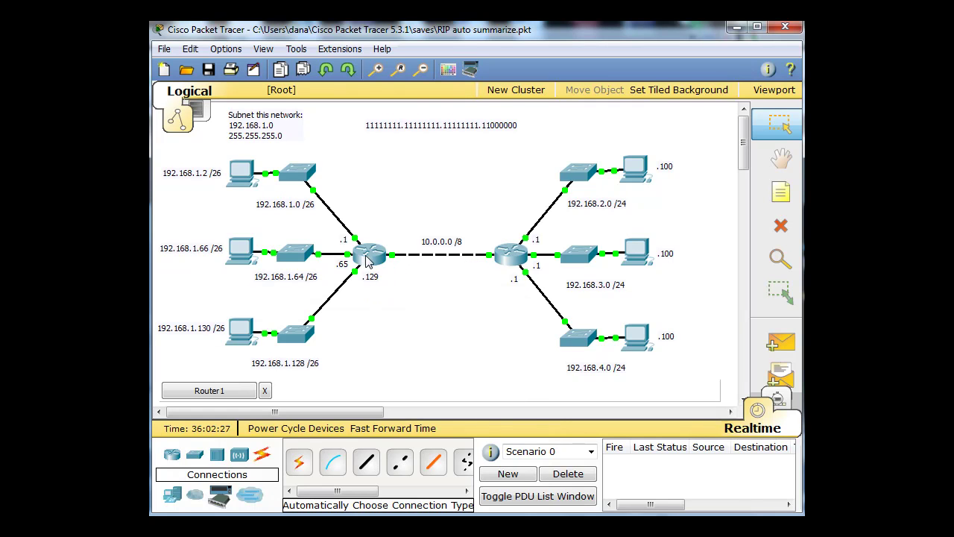
pyautogui.moveTo(365, 256)
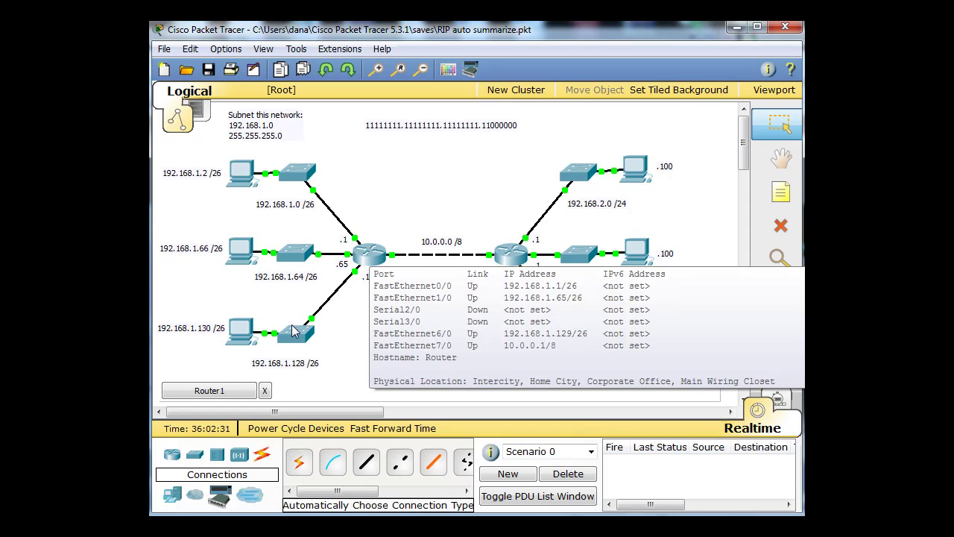
pyautogui.moveTo(294, 331)
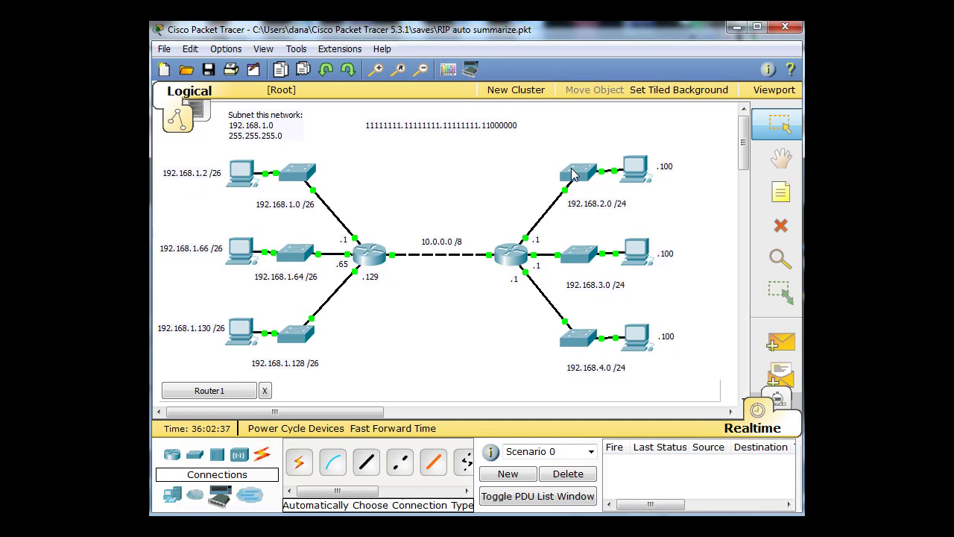
# Ping 192.168.1.2 from PC3's command prompt, then close PC3's window
pyautogui.click(638, 168)
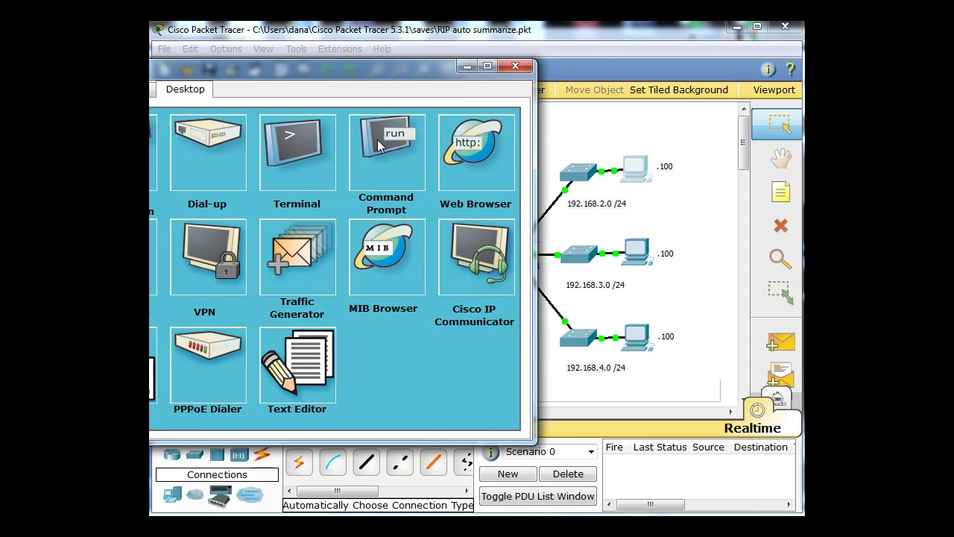
pyautogui.moveTo(342, 94); pyautogui.dragTo(529, 173)
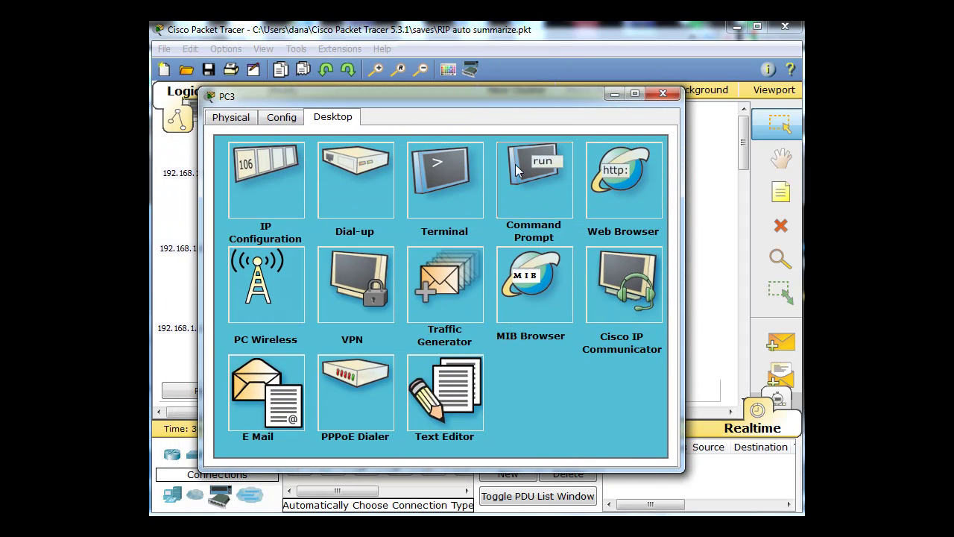
pyautogui.click(515, 164)
pyautogui.write('ping ')
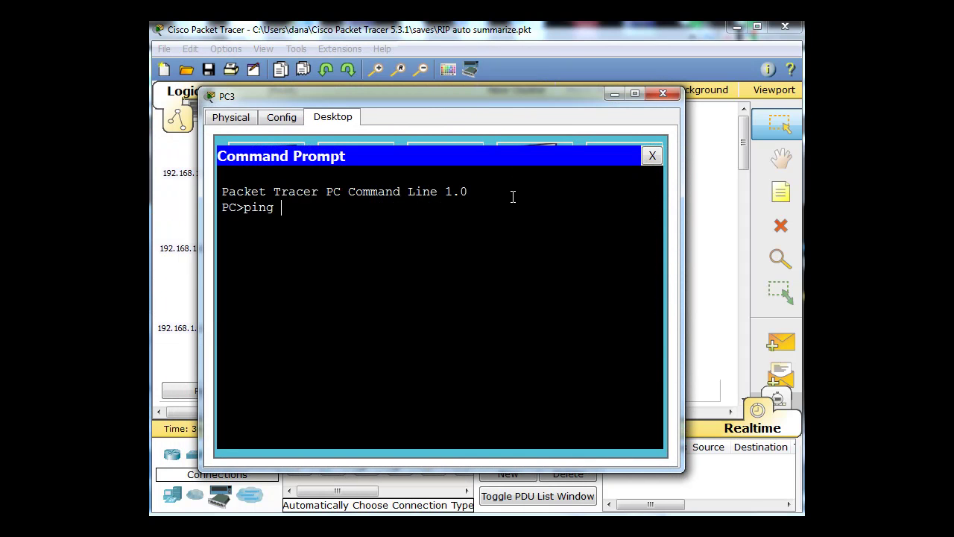
pyautogui.write('192.168.1.2')
pyautogui.press('Return')
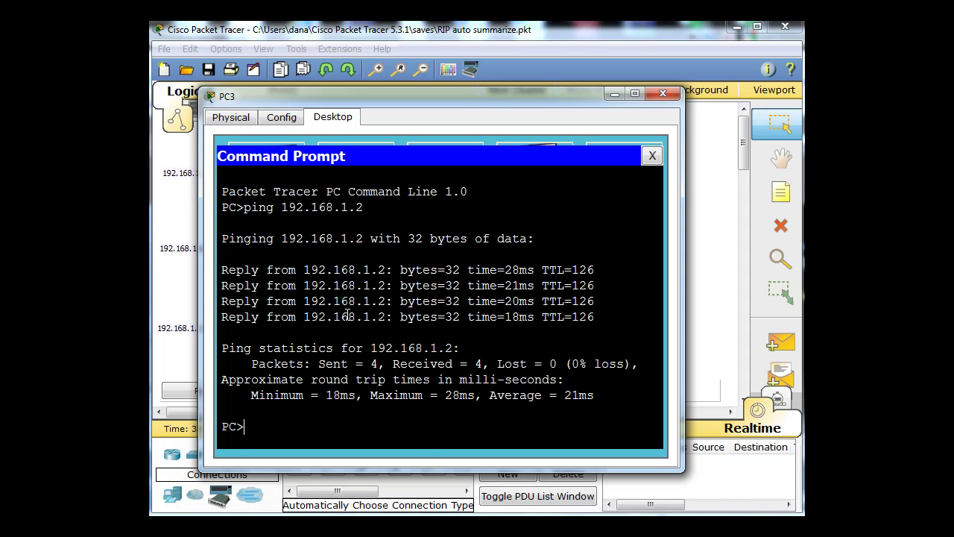
pyautogui.click(663, 93)
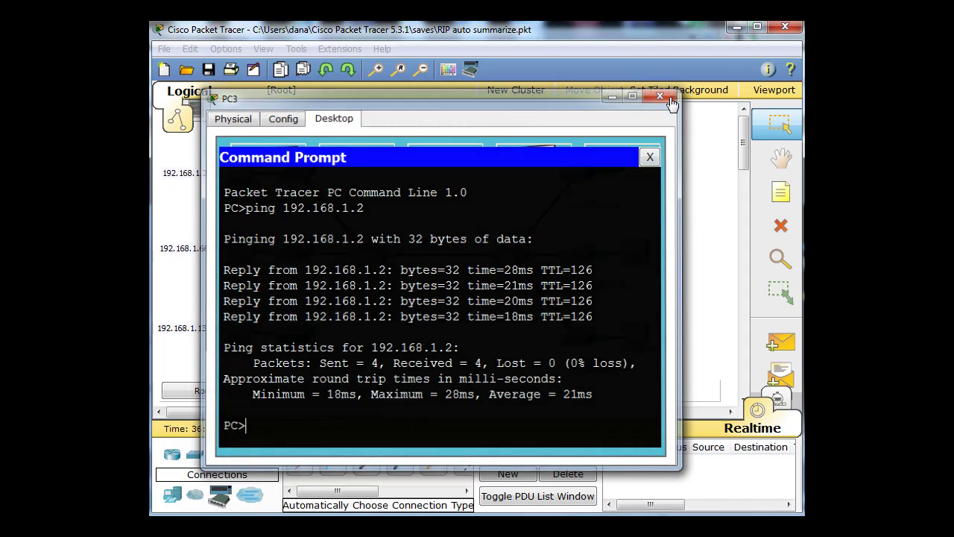
# Rerun the ping to 192.168.2.100 from PC0's command prompt, then close PC0's window
pyautogui.click(241, 181)
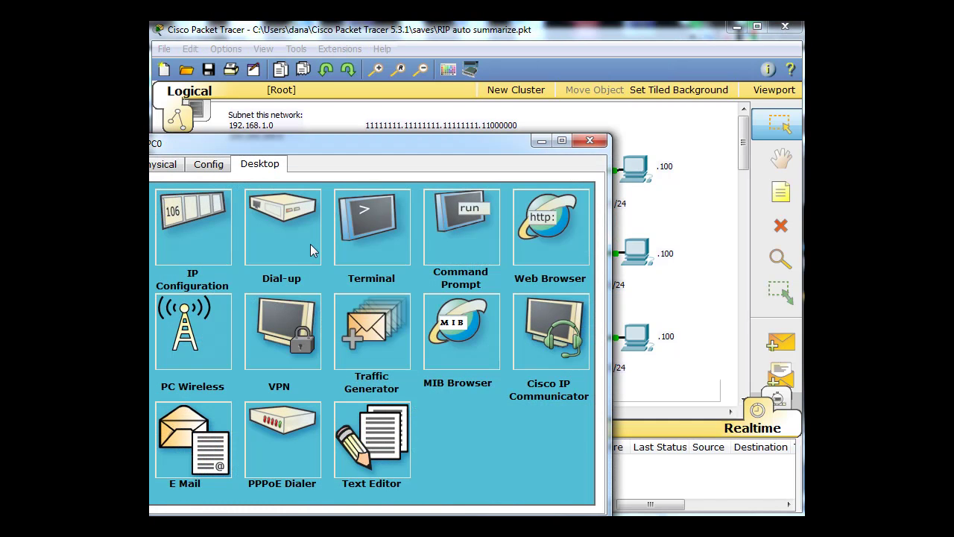
pyautogui.click(452, 220)
pyautogui.write('d')
pyautogui.moveTo(405, 141); pyautogui.dragTo(480, 103)
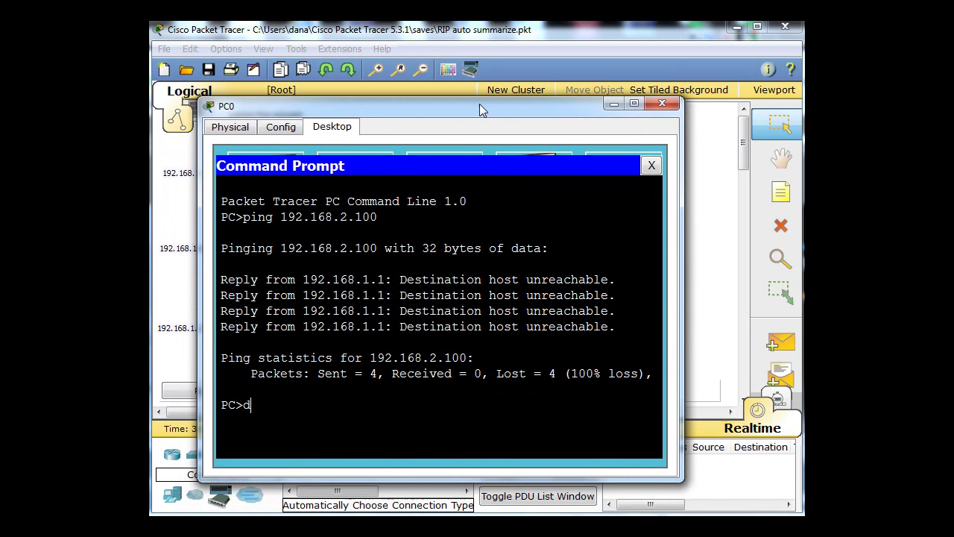
pyautogui.press('Up')
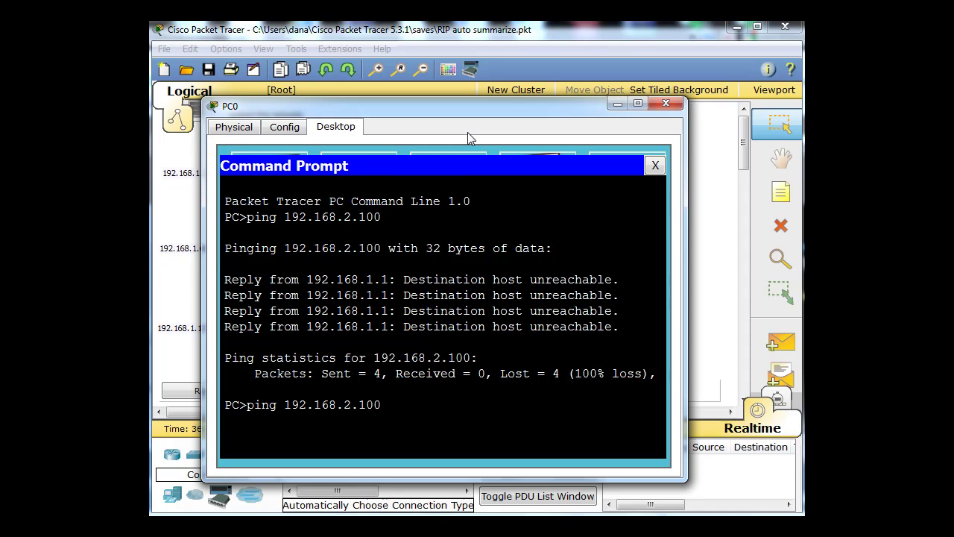
pyautogui.press('Return')
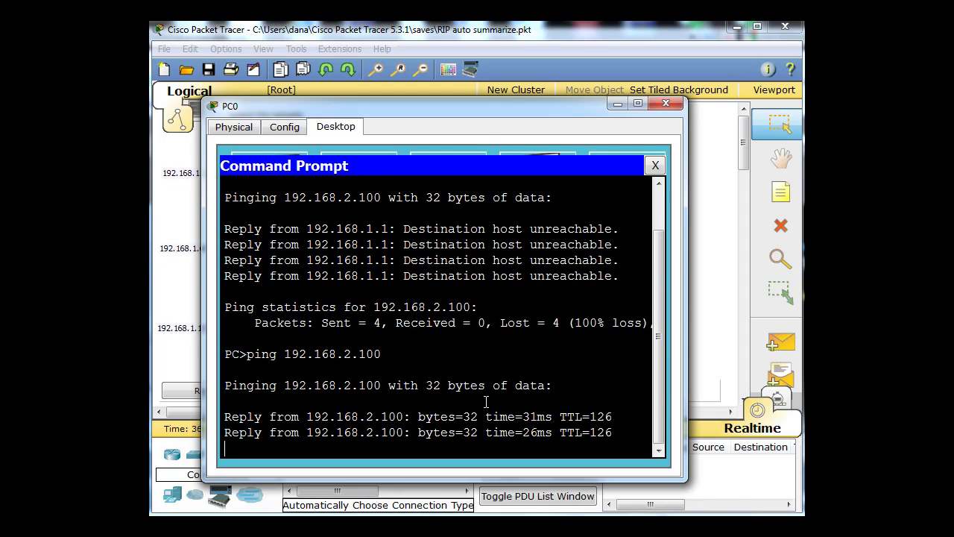
pyautogui.click(667, 105)
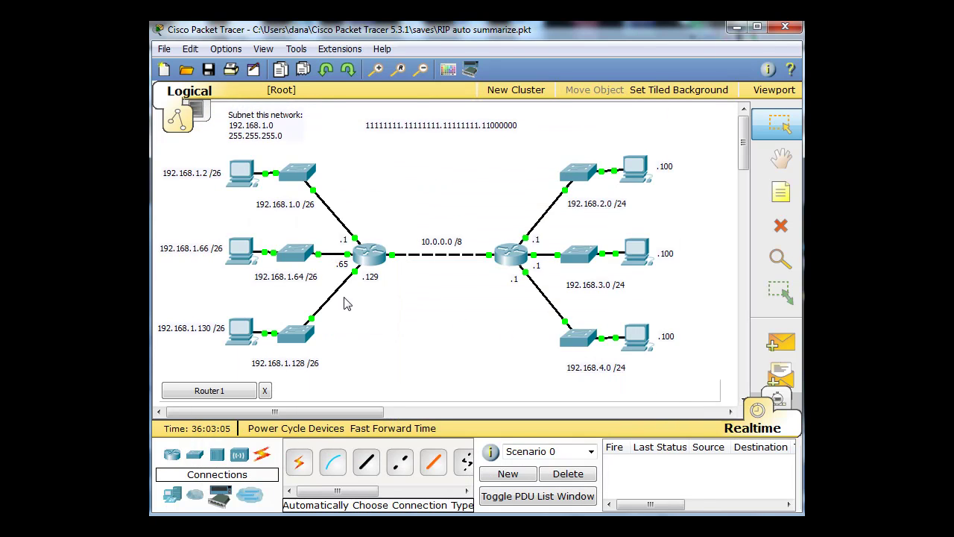